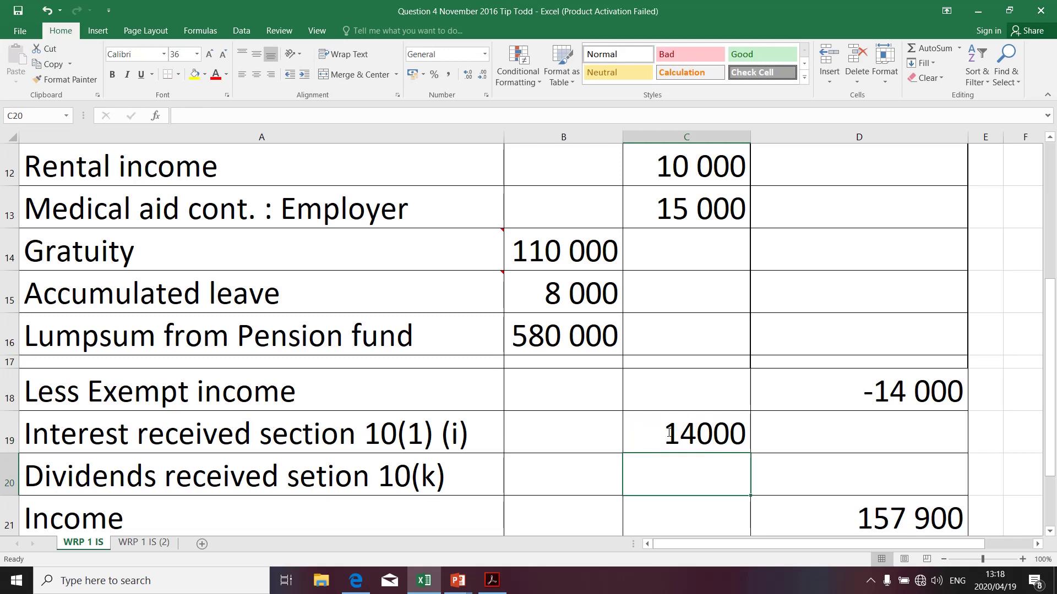
- Scroll up to review the gross income items totalling 171 900
scroll(669, 432, "up", 3)
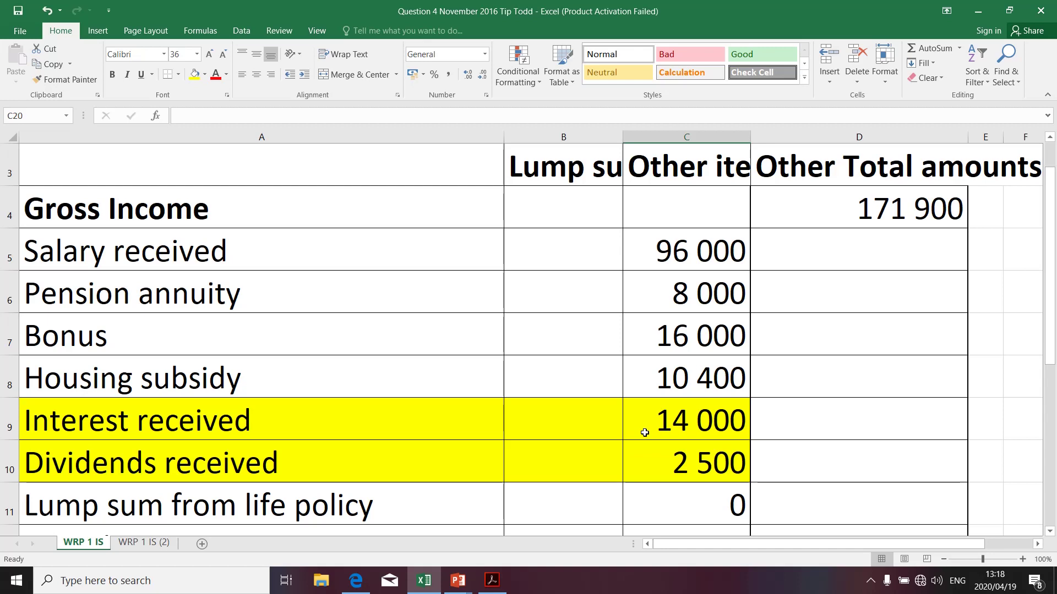
left_click(644, 433)
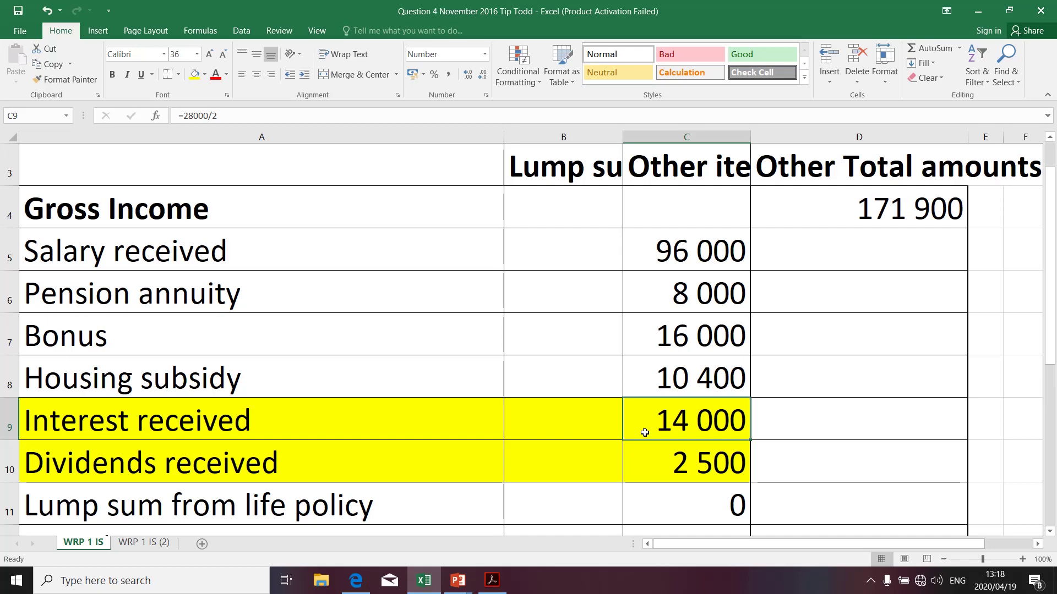
scroll(644, 433, "down", 2)
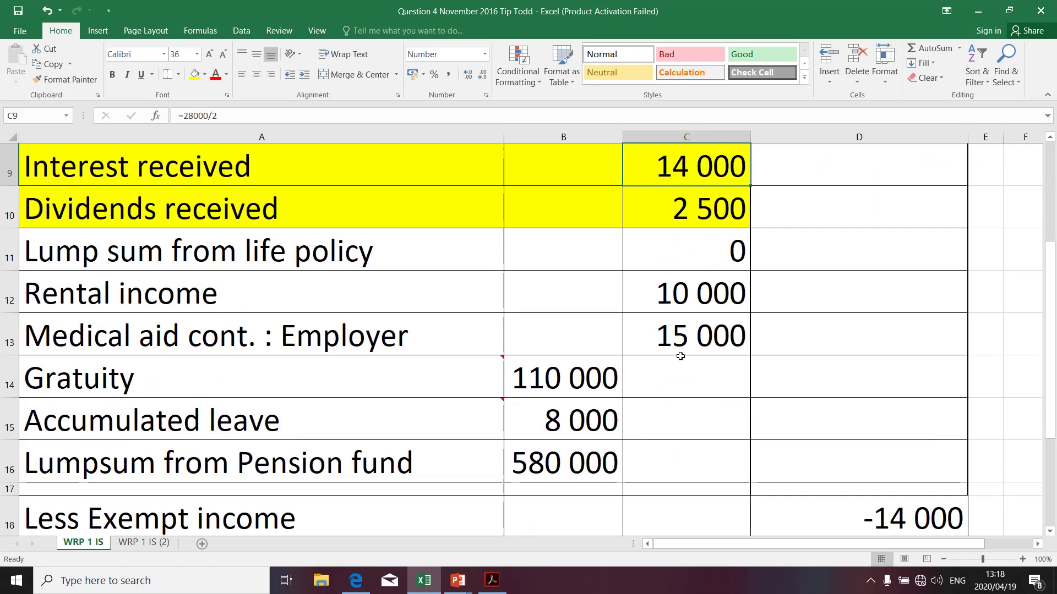
scroll(684, 321, "up", 1)
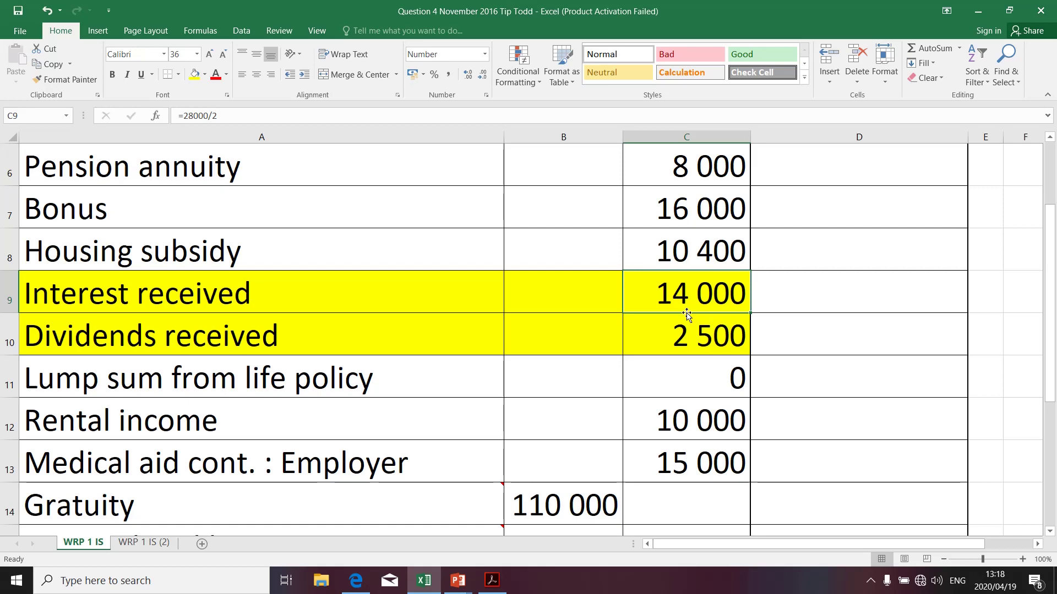
scroll(686, 314, "up", 1)
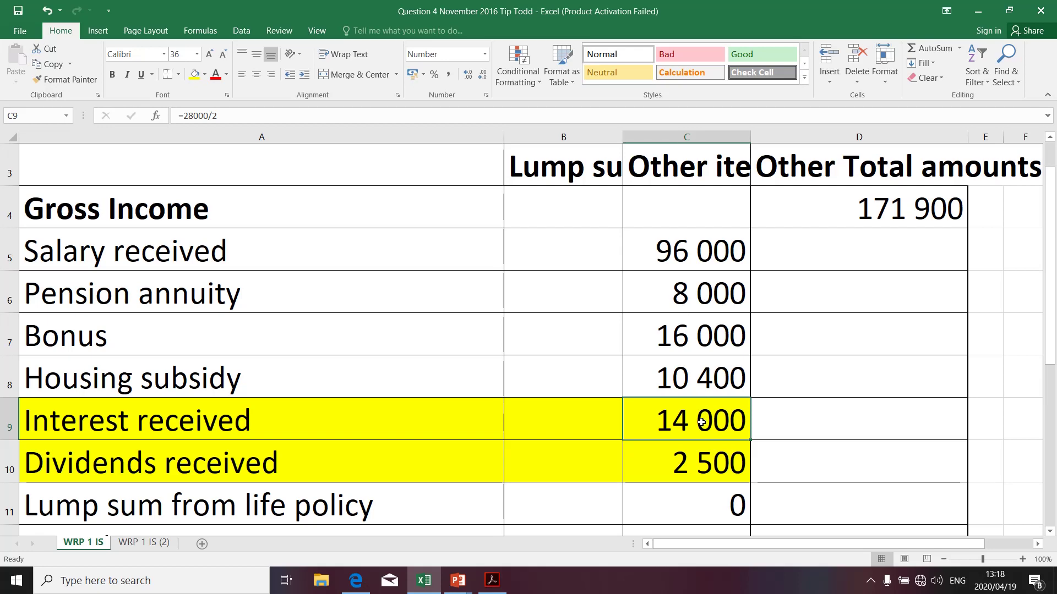
scroll(701, 422, "down", 1)
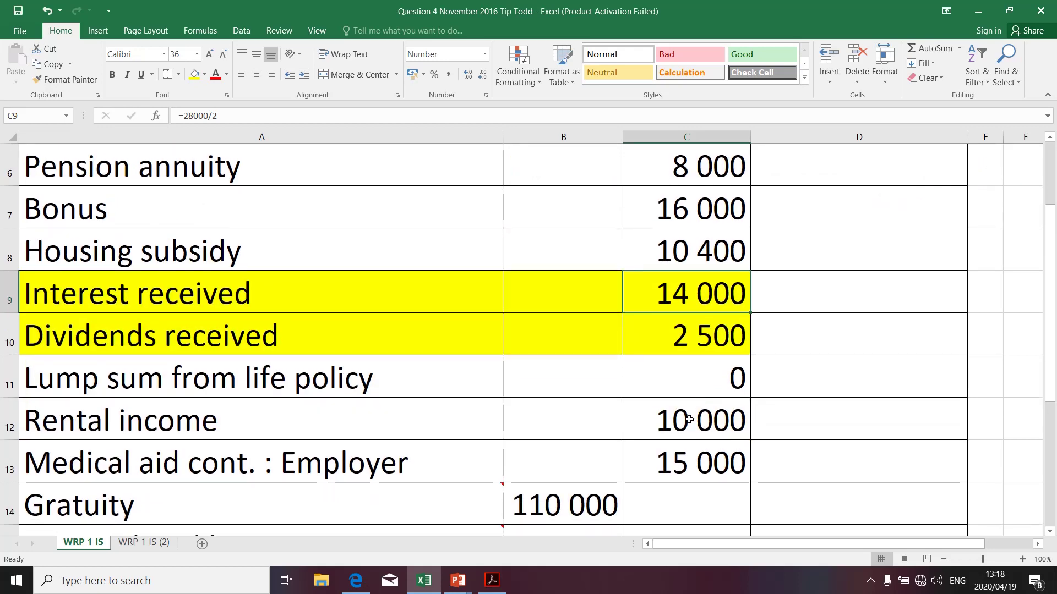
left_click(266, 344)
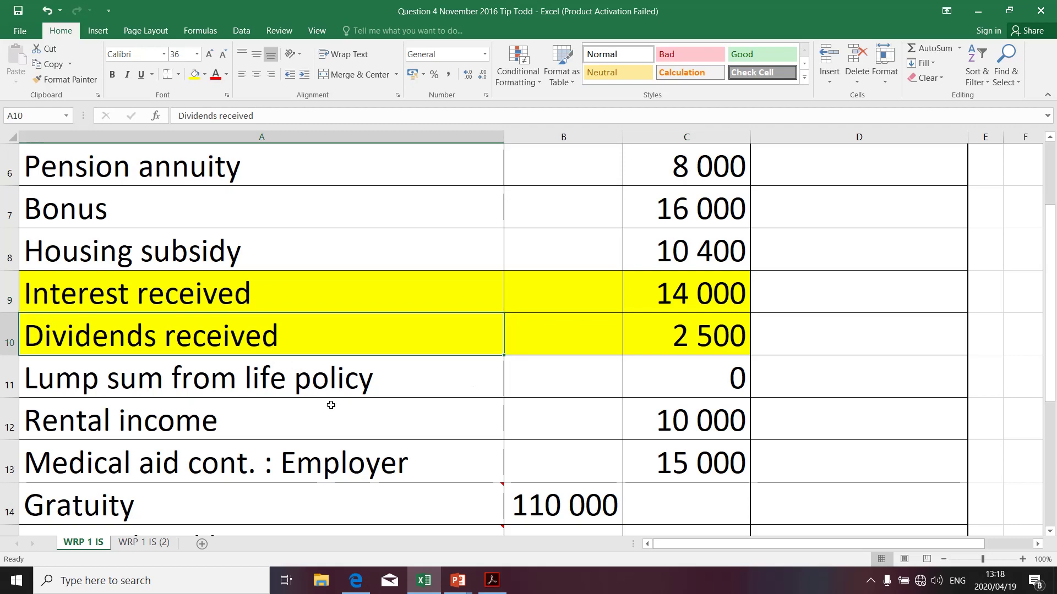
- Advance the slide show to the Dividends Received Exemption slide, then bring up the income tax question PDF
key("alt+Tab")
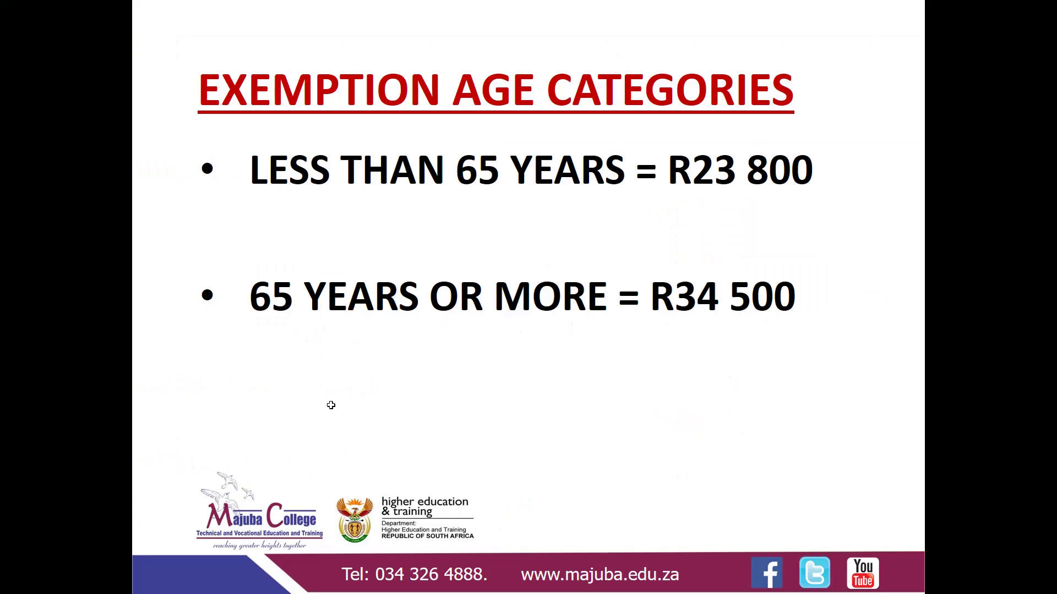
left_click(330, 405)
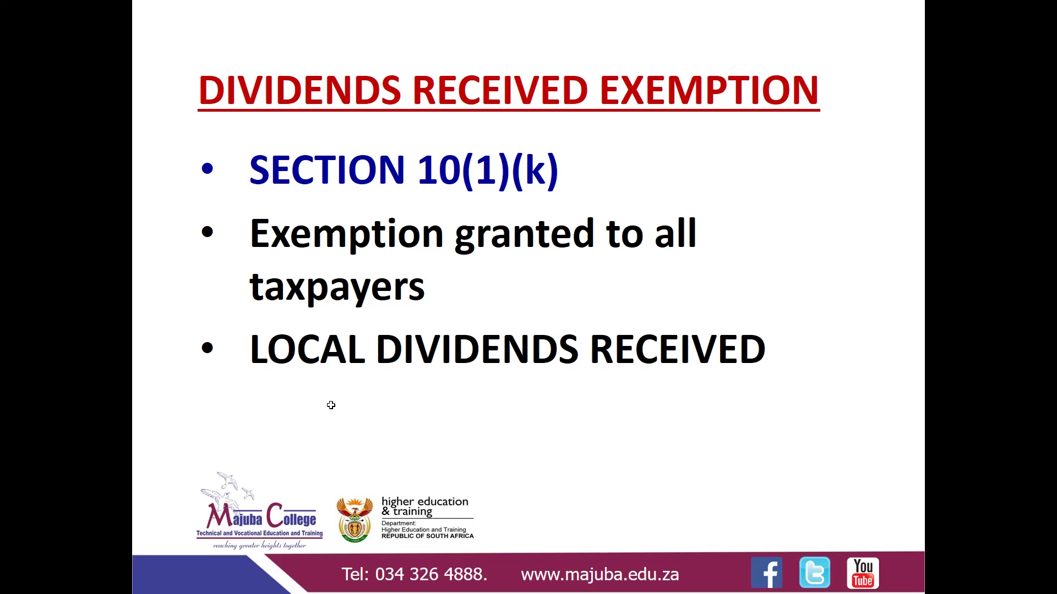
key("alt+Tab")
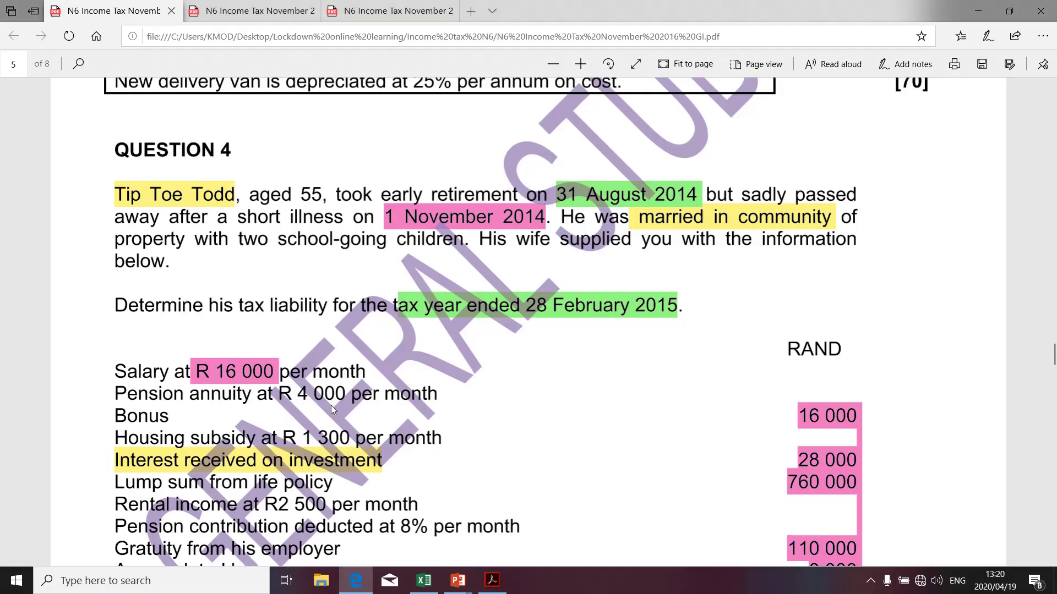
- Check Question 4's 5 000 public-company dividends in the PDF, then return to Excel
scroll(206, 479, "down", 2)
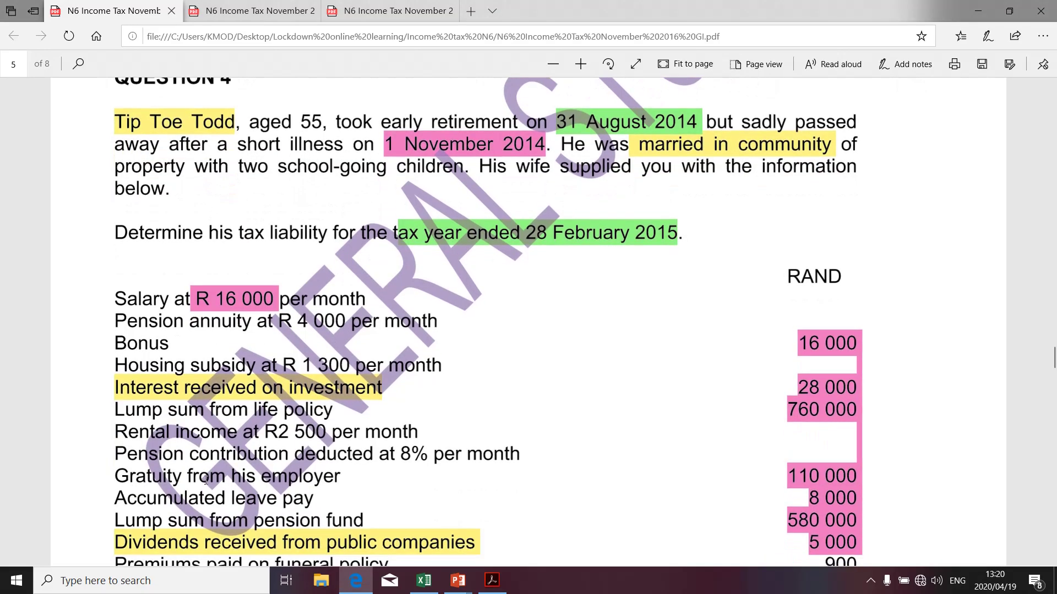
scroll(205, 478, "down", 2)
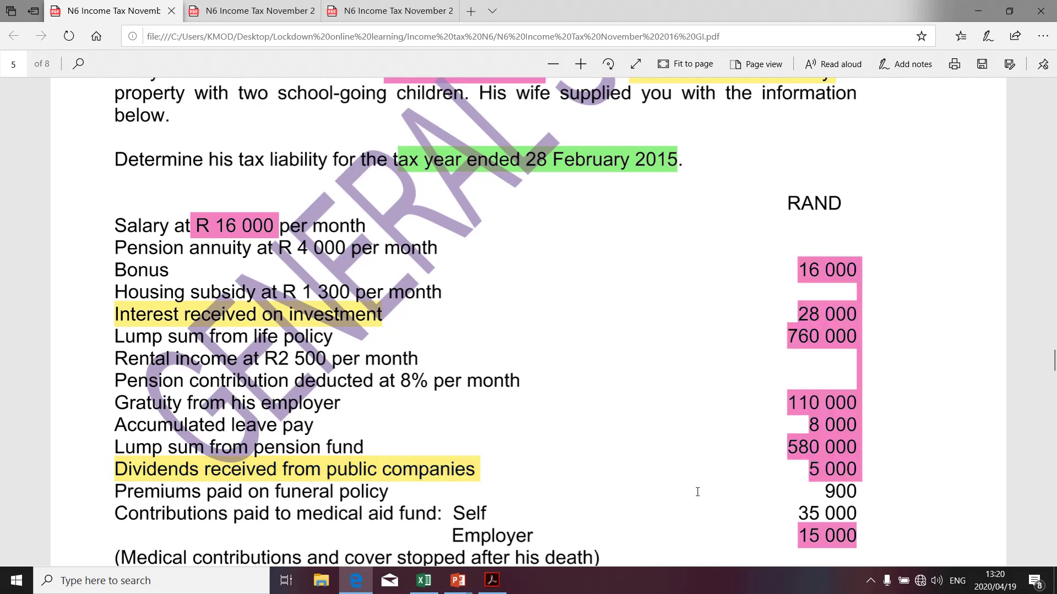
key("alt+Tab")
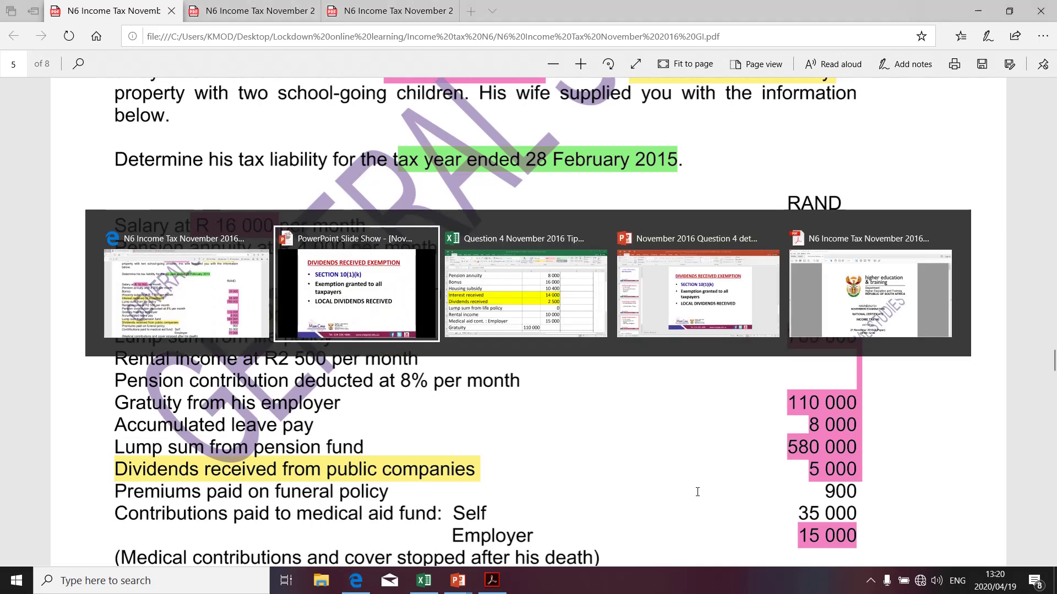
key("alt+Tab")
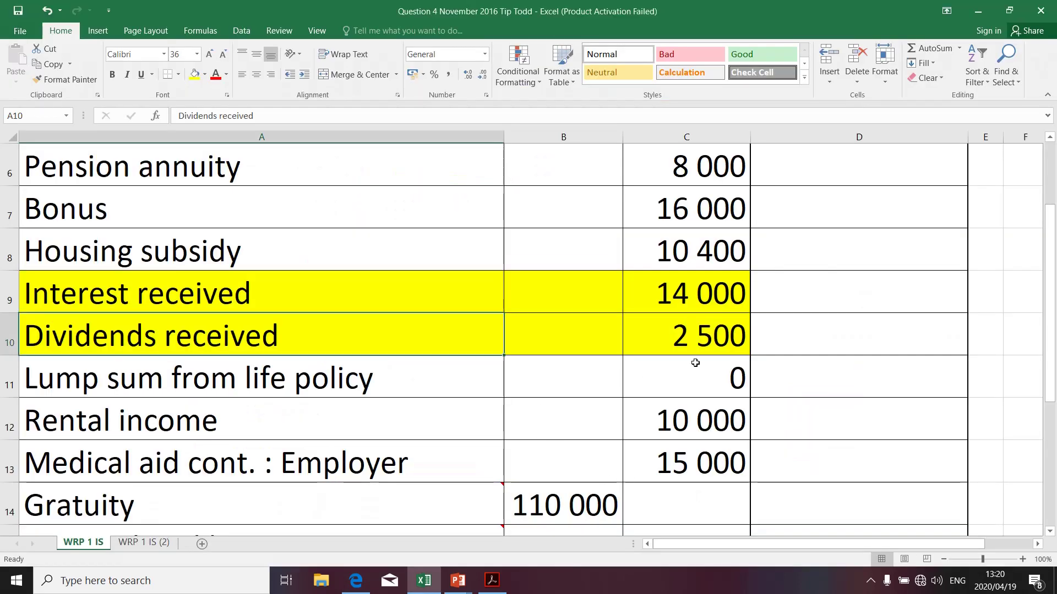
- Enter 2500 exempt dividends in C20, making exempt income -16 500 and Income 155 400
left_click(707, 343)
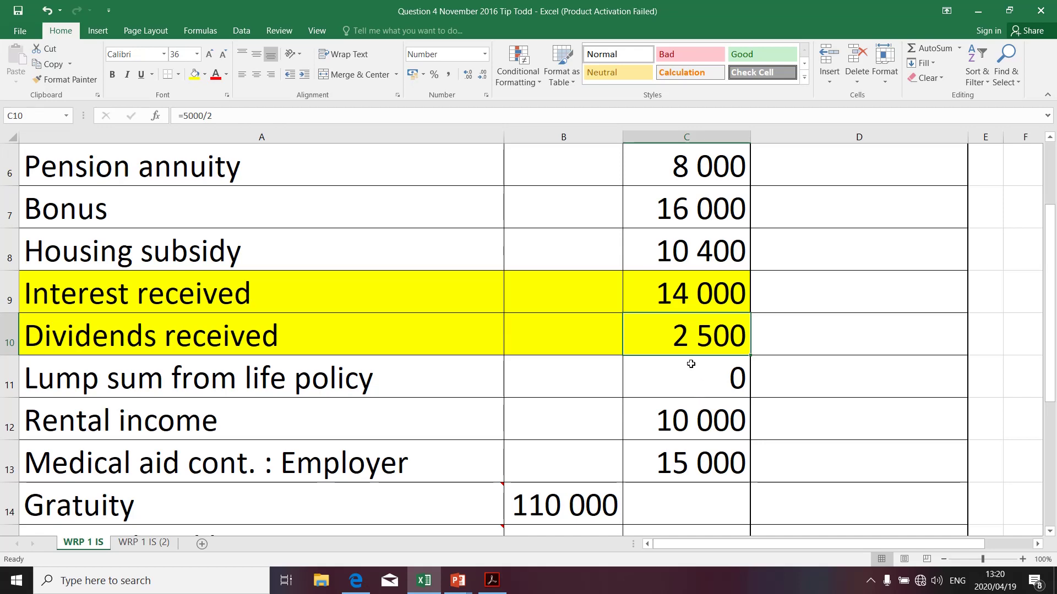
scroll(690, 363, "down", 2)
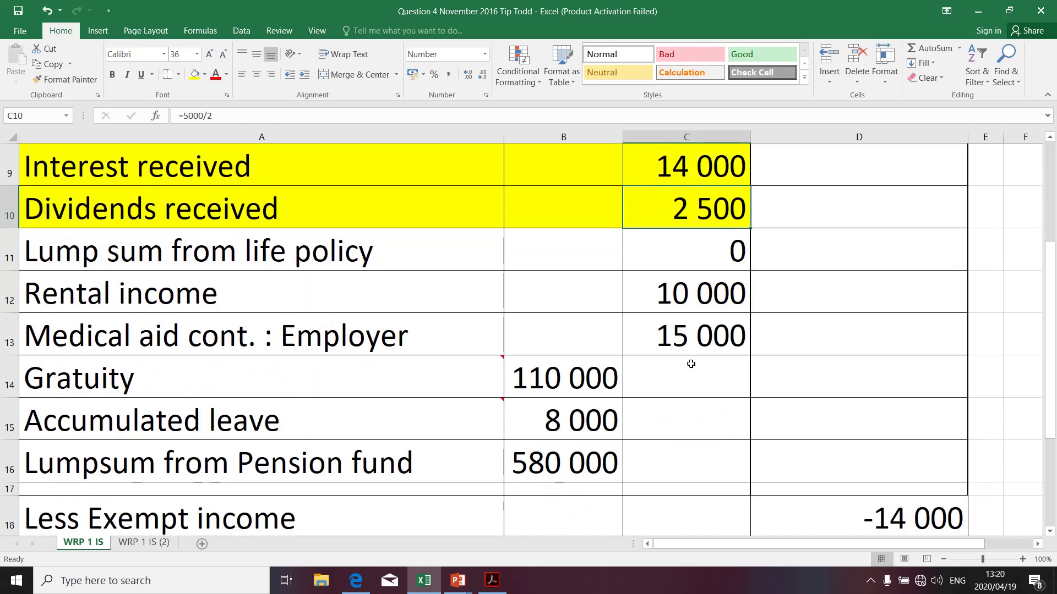
scroll(691, 364, "down", 1)
left_click(687, 470)
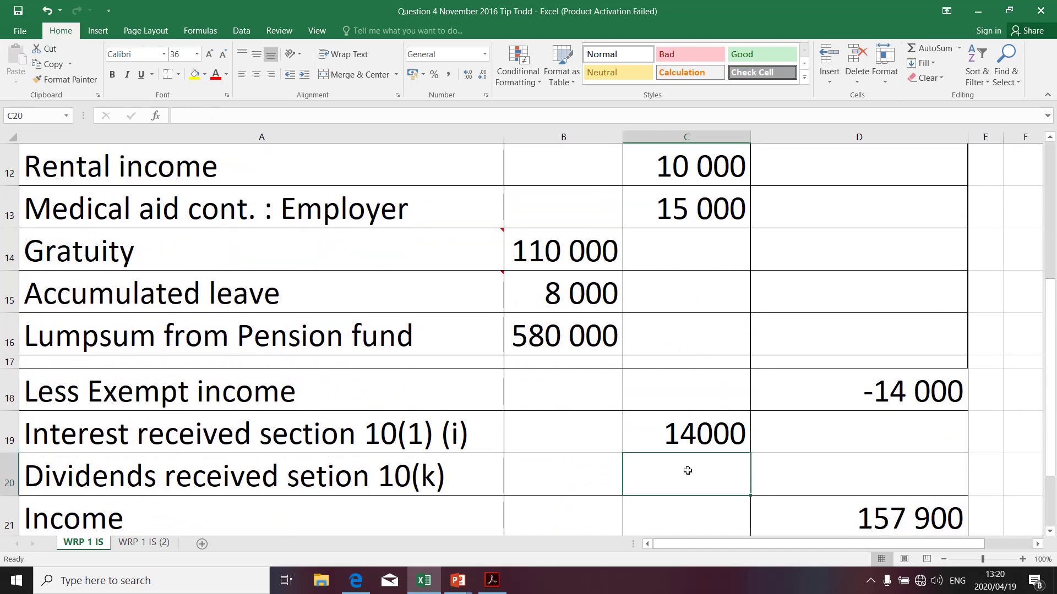
type("2500")
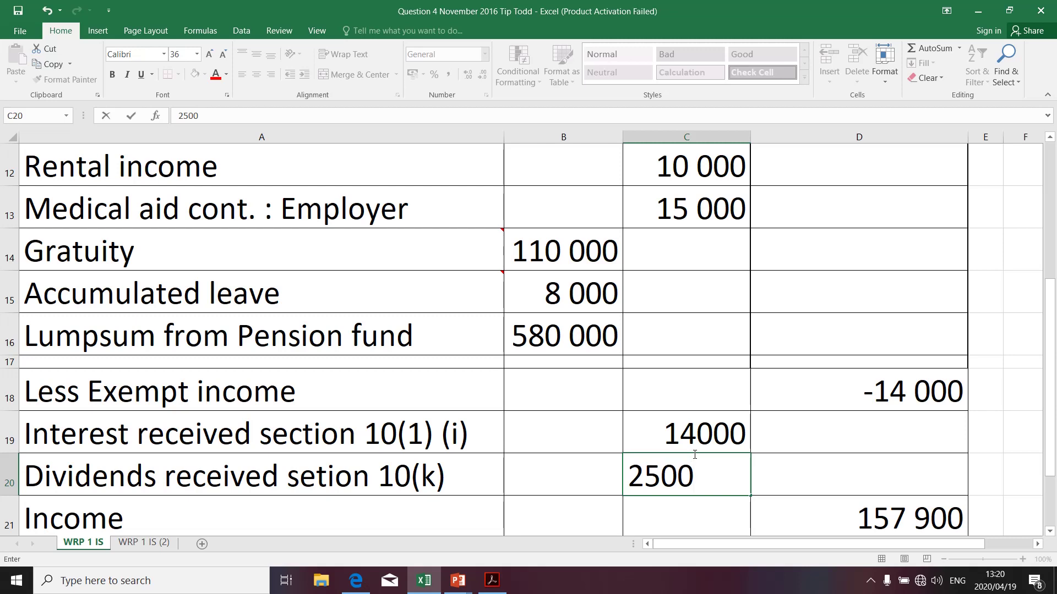
key("ctrl+Return")
key("Return")
scroll(695, 454, "up", 2)
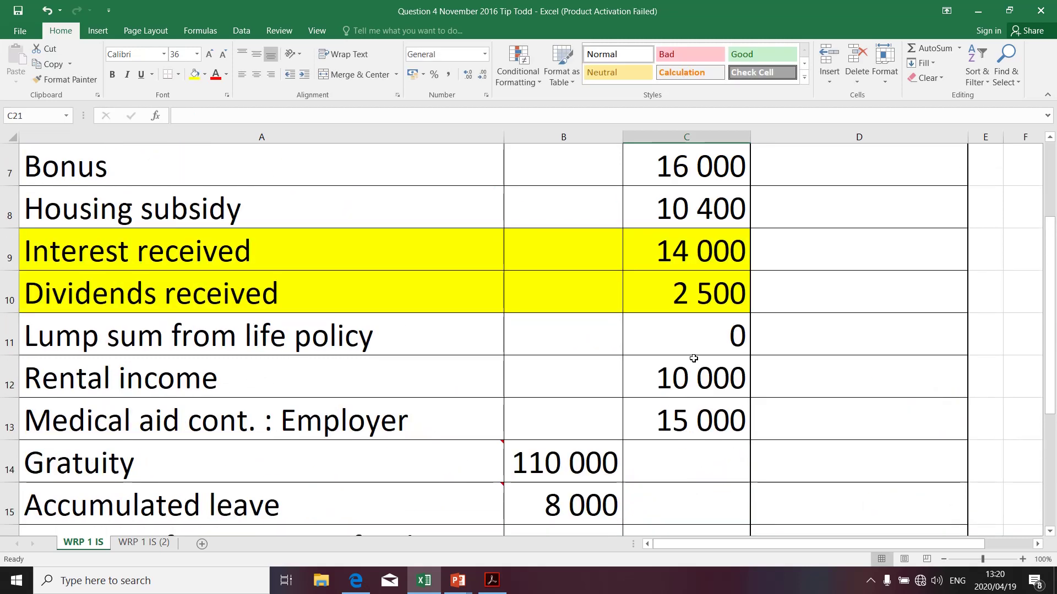
left_click(696, 306)
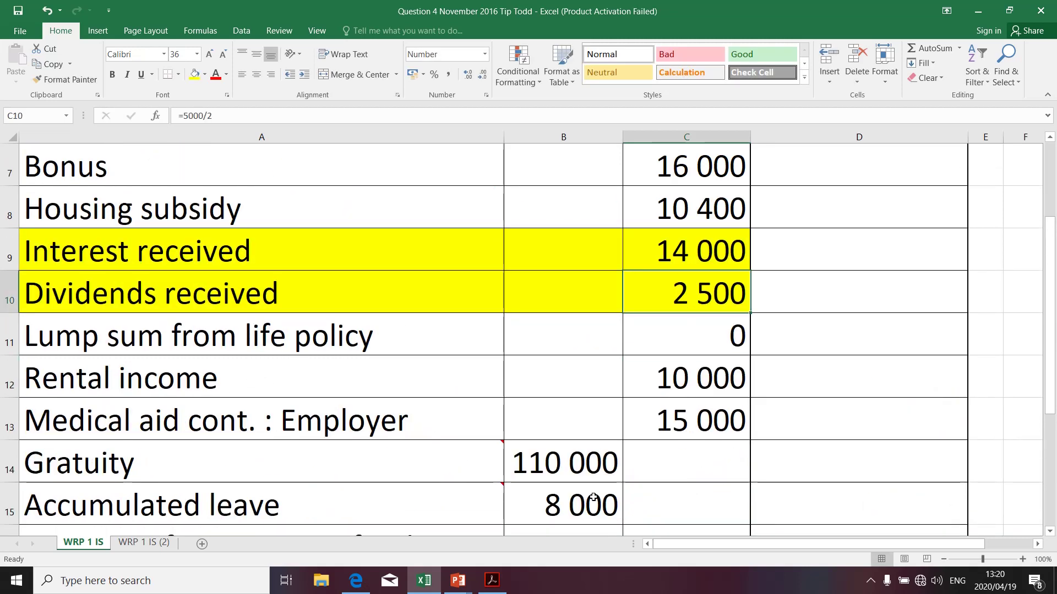
scroll(593, 498, "down", 2)
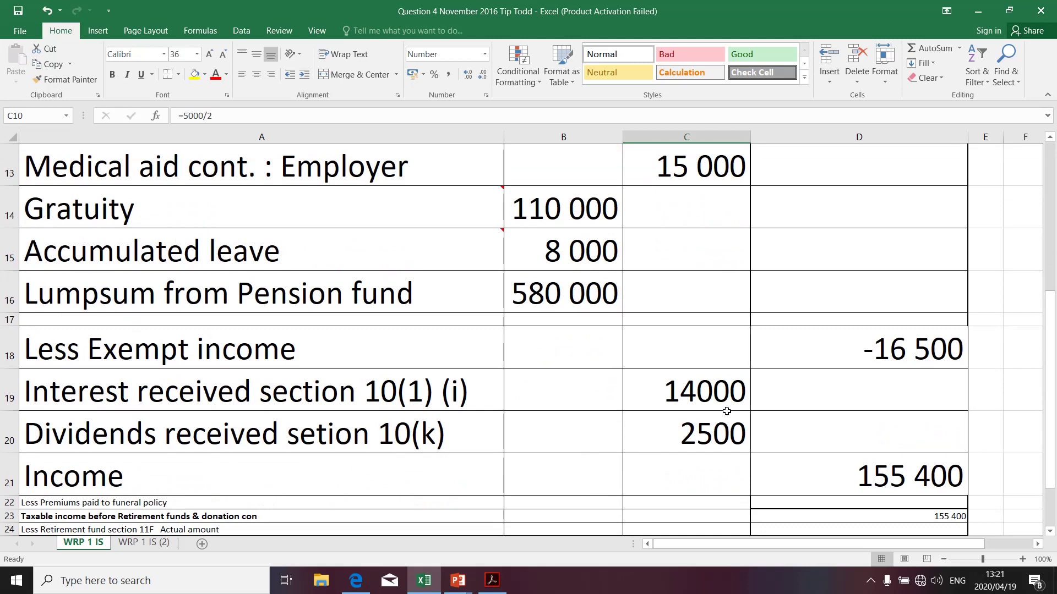
- Fill the -16 500 exempt income total in D18 and the Income row A21:D21 yellow
left_click(791, 358)
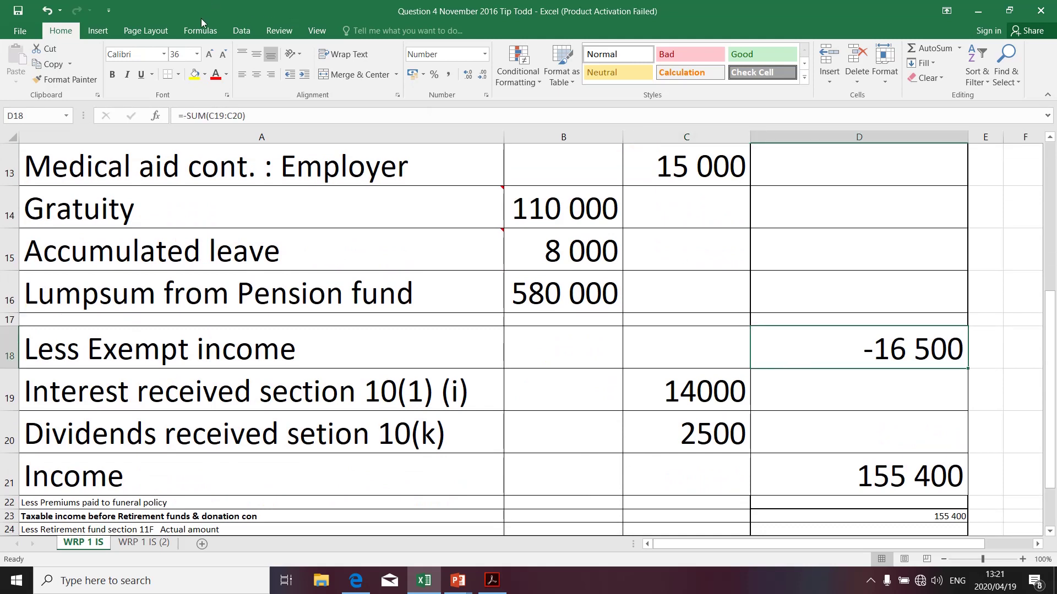
left_click(195, 75)
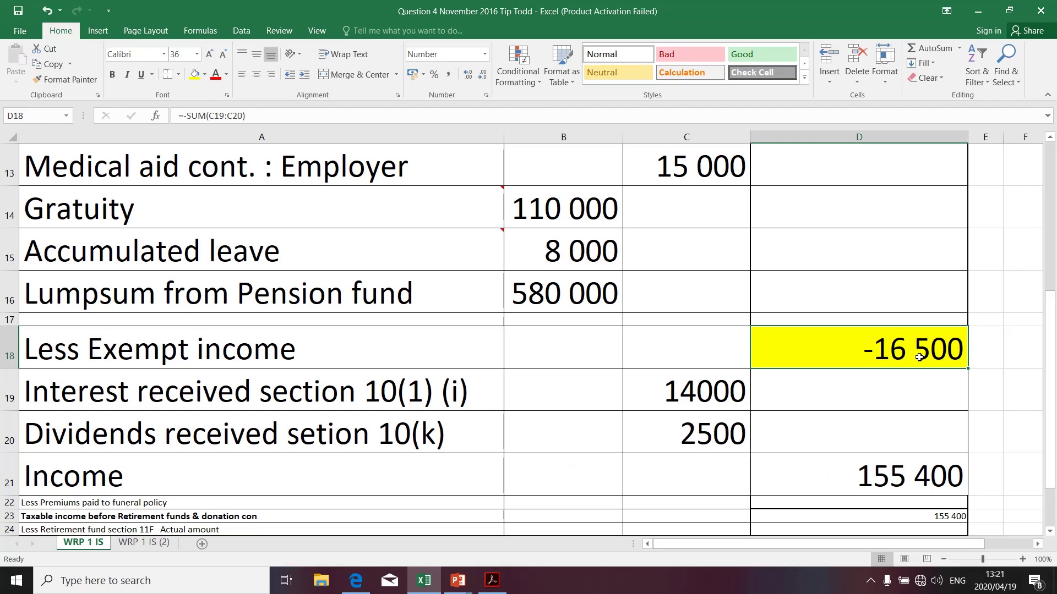
scroll(919, 357, "up", 4)
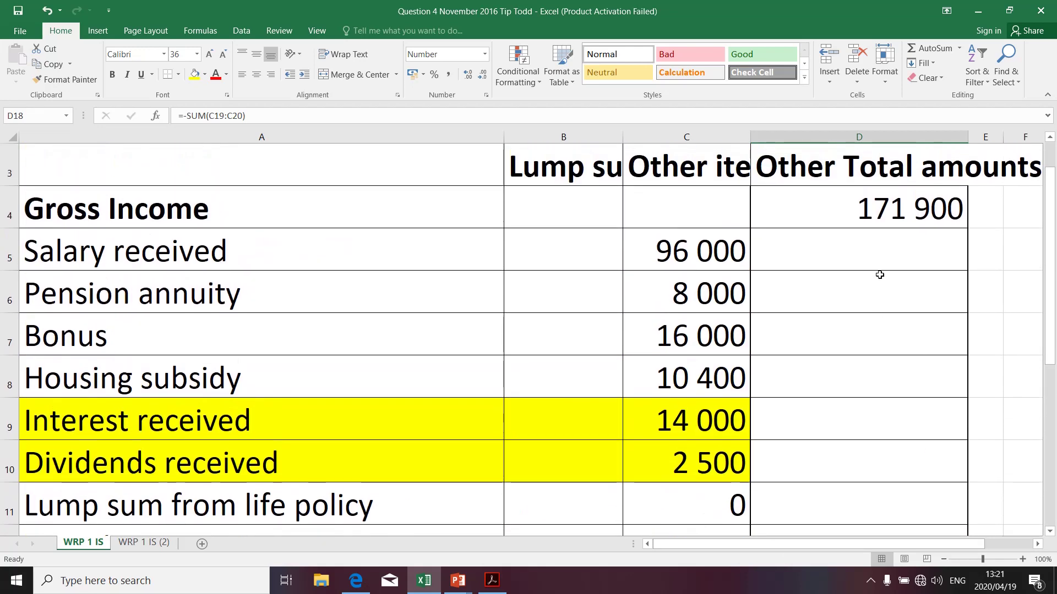
scroll(872, 225, "down", 4)
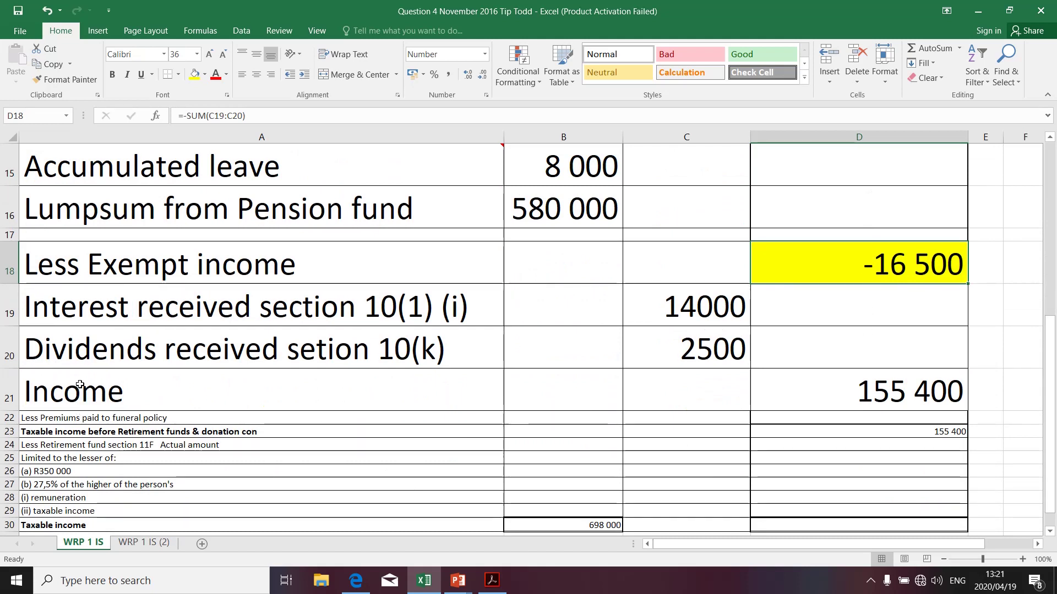
left_click_drag(80, 392, 881, 399)
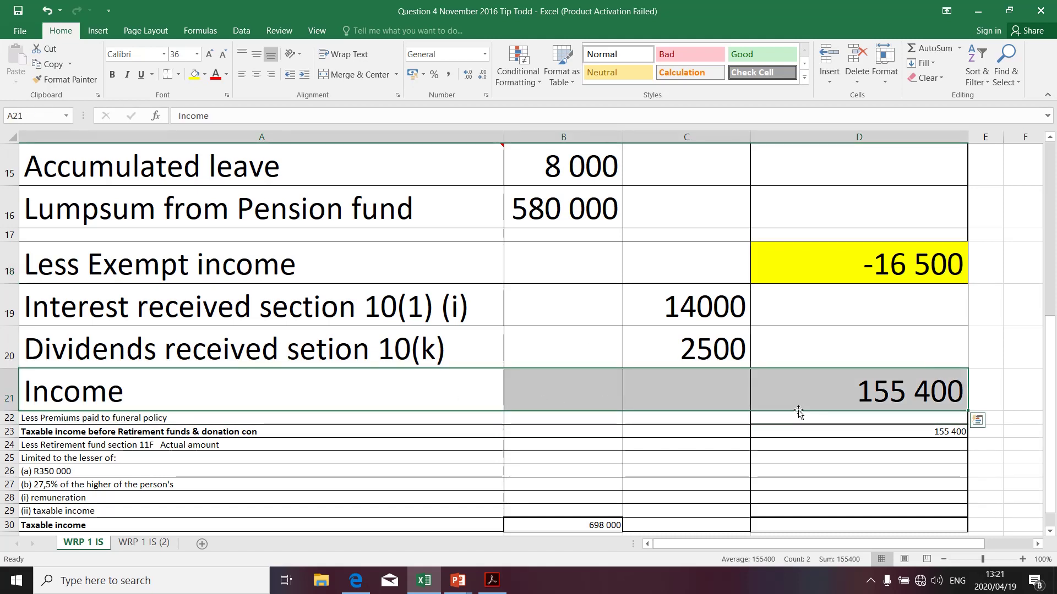
left_click(198, 80)
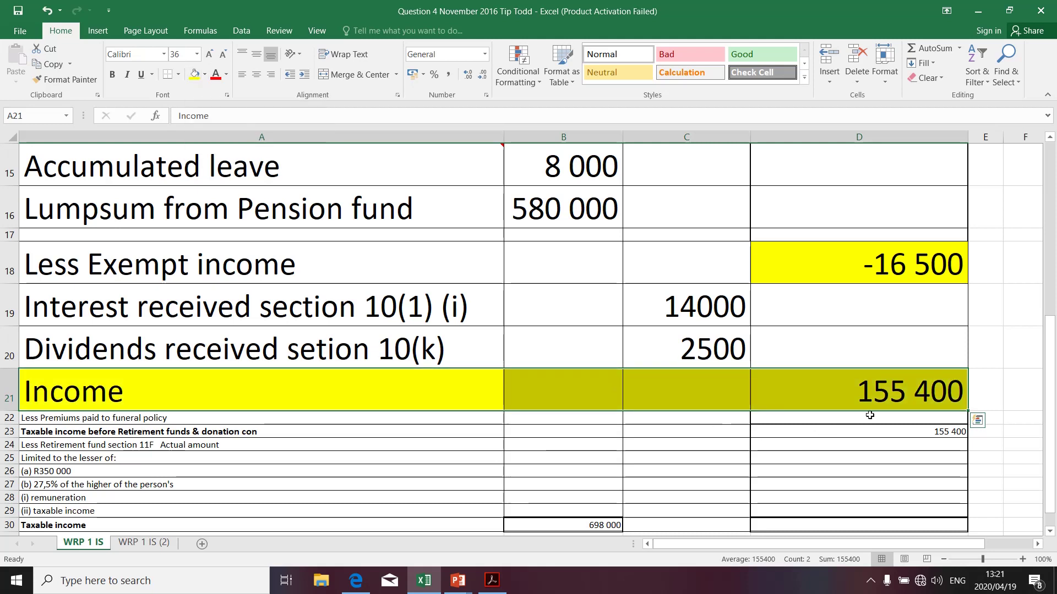